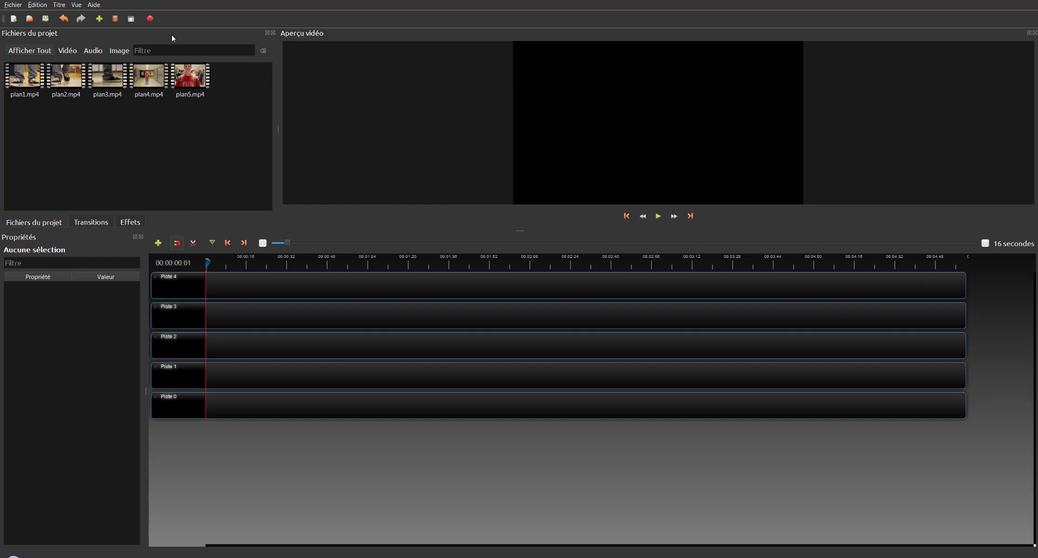
Place plan5.mp4 at the start of Piste 4
{"action": "left_click", "coordinate": [188, 85]}
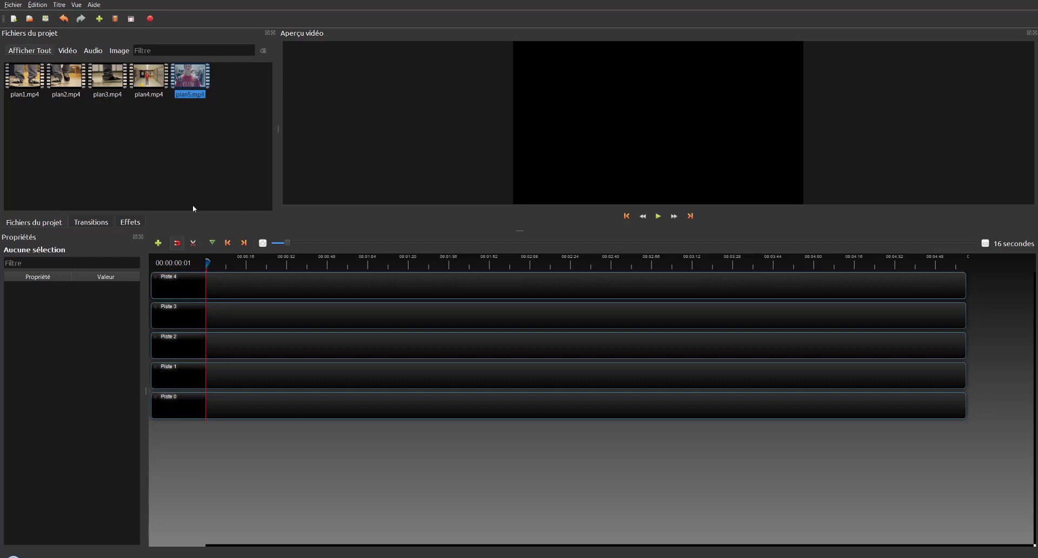
{"action": "left_click_drag", "start_coordinate": [191, 89], "coordinate": [219, 286]}
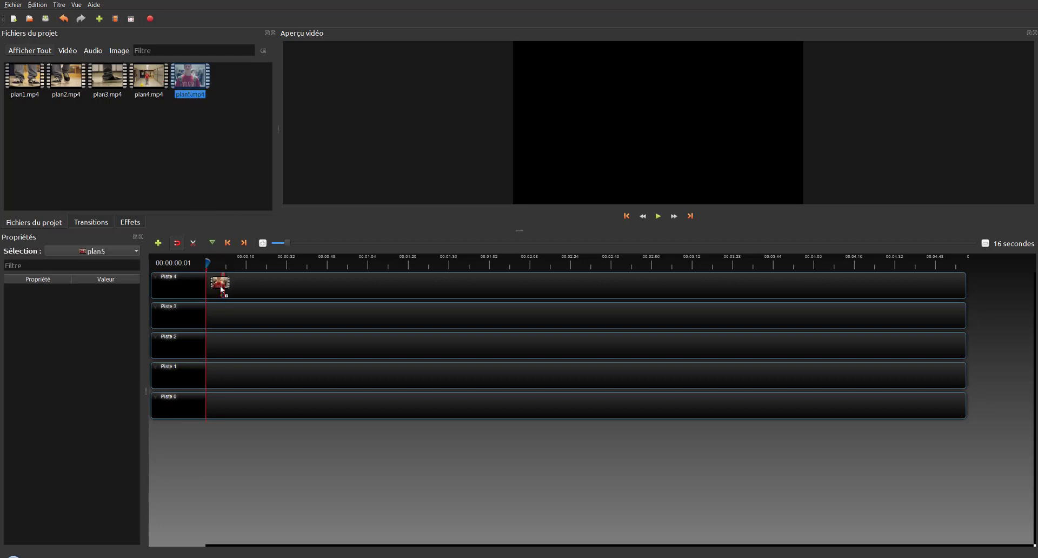
{"action": "left_click", "coordinate": [172, 122]}
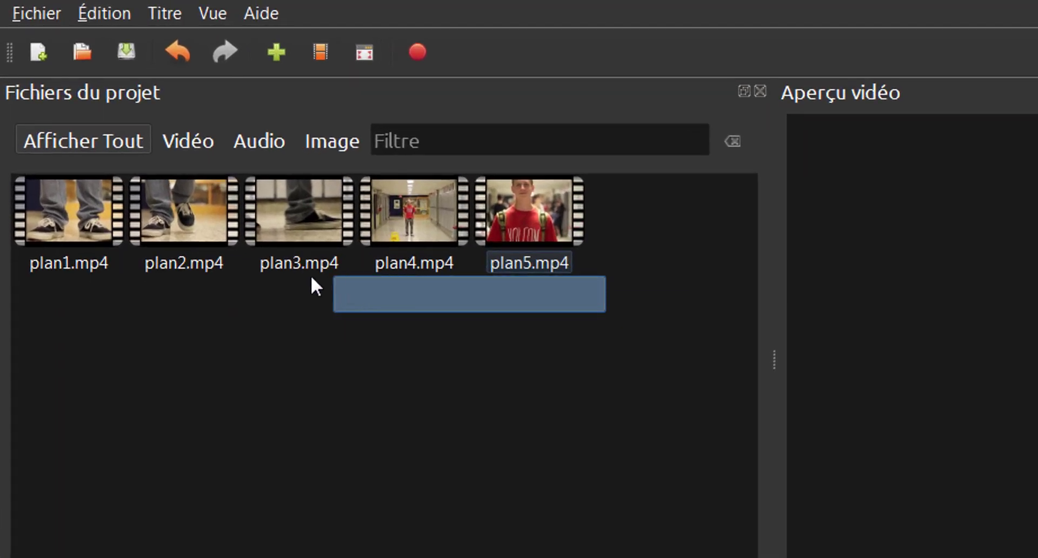
Select all five project clips, plan1.mp4 to plan5.mp4, and open the options for adding them to the timeline together
{"action": "left_click_drag", "start_coordinate": [311, 278], "coordinate": [73, 215]}
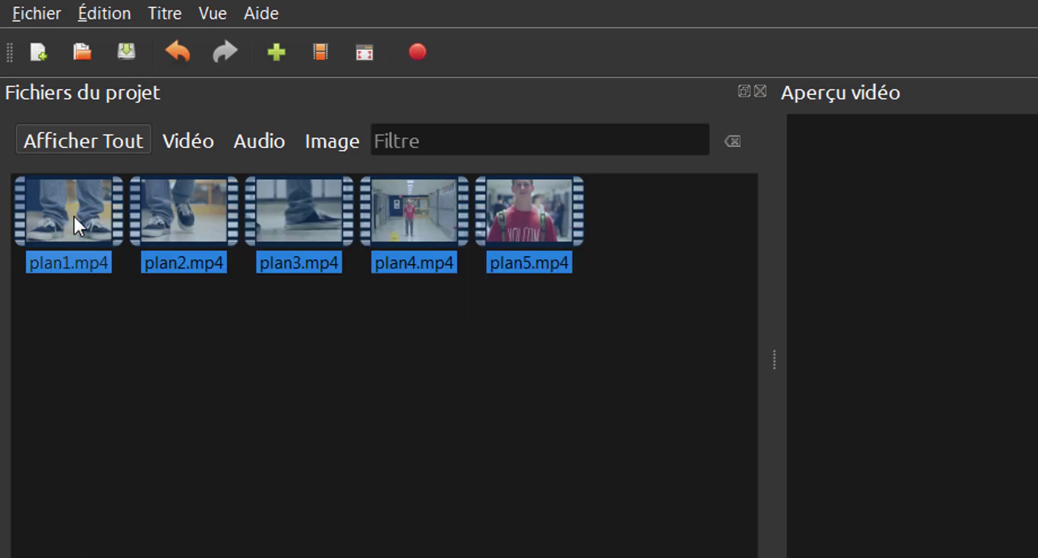
{"action": "right_click", "coordinate": [75, 217]}
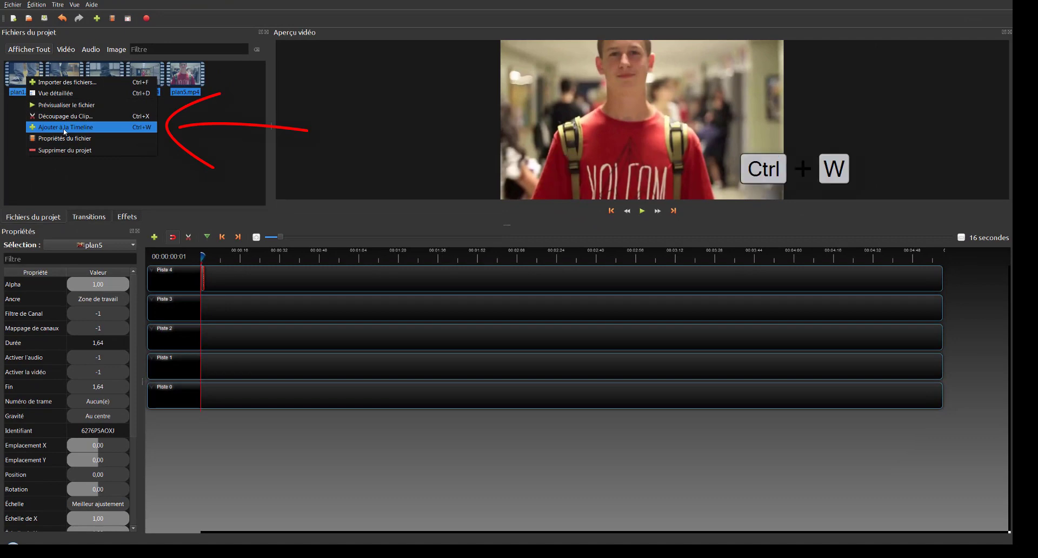
{"action": "left_click", "coordinate": [121, 333]}
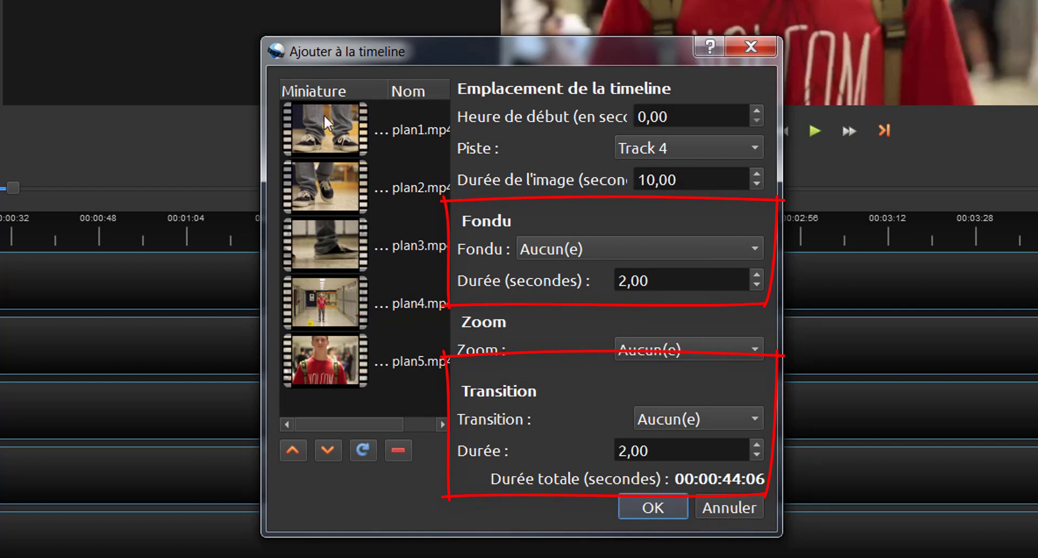
Move plan5.mp4 above plan4.mp4 in the list of clips to insert
{"action": "left_click", "coordinate": [326, 352]}
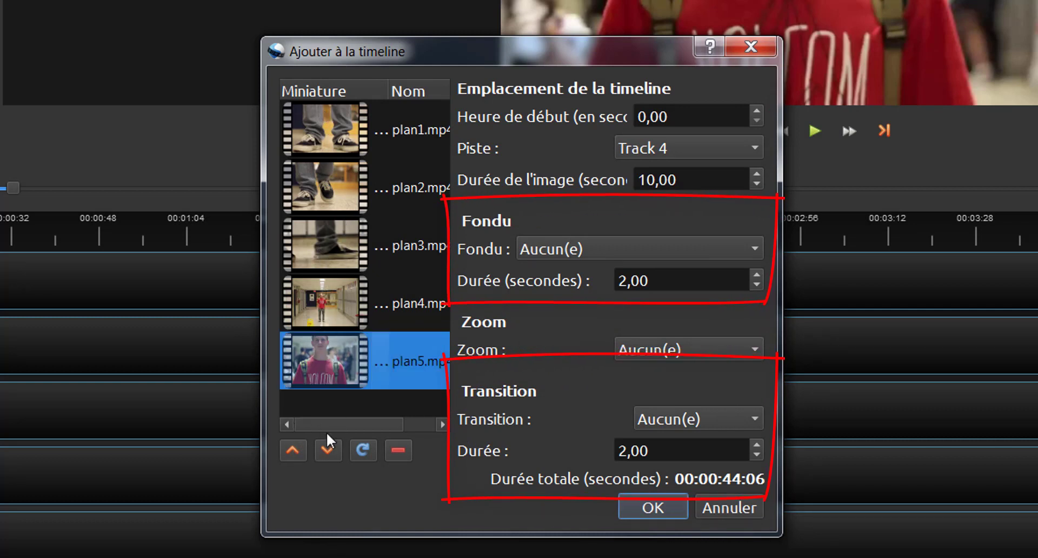
{"action": "left_click", "coordinate": [295, 449]}
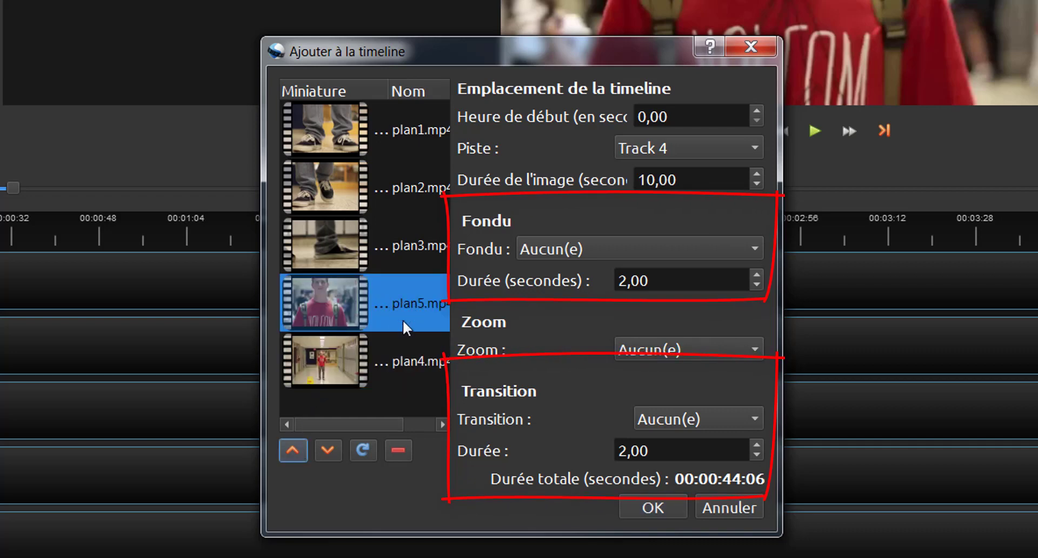
{"action": "left_click", "coordinate": [297, 449]}
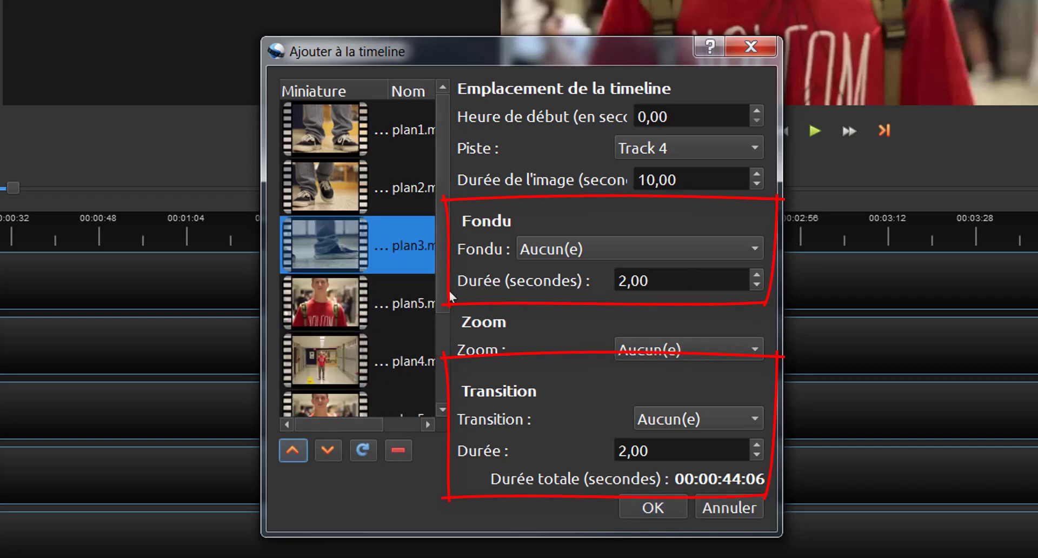
Remove plan3.mp4 and plan4.mp4 from the insertion list and add the remaining clips to Track 4
{"action": "scroll", "coordinate": [411, 270], "scroll_direction": "down", "scroll_amount": 1}
{"action": "scroll", "coordinate": [410, 287], "scroll_direction": "up", "scroll_amount": 2}
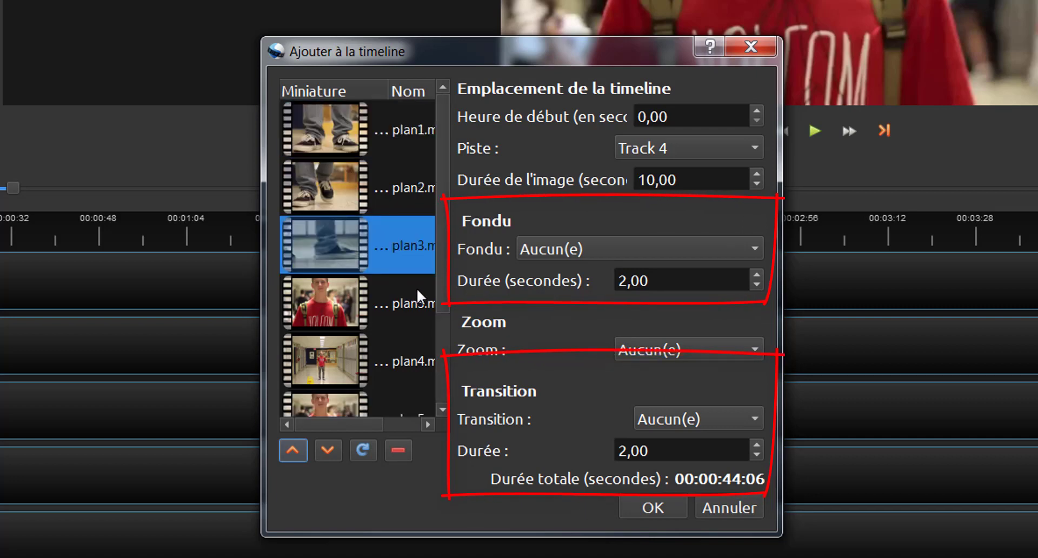
{"action": "left_click", "coordinate": [400, 451]}
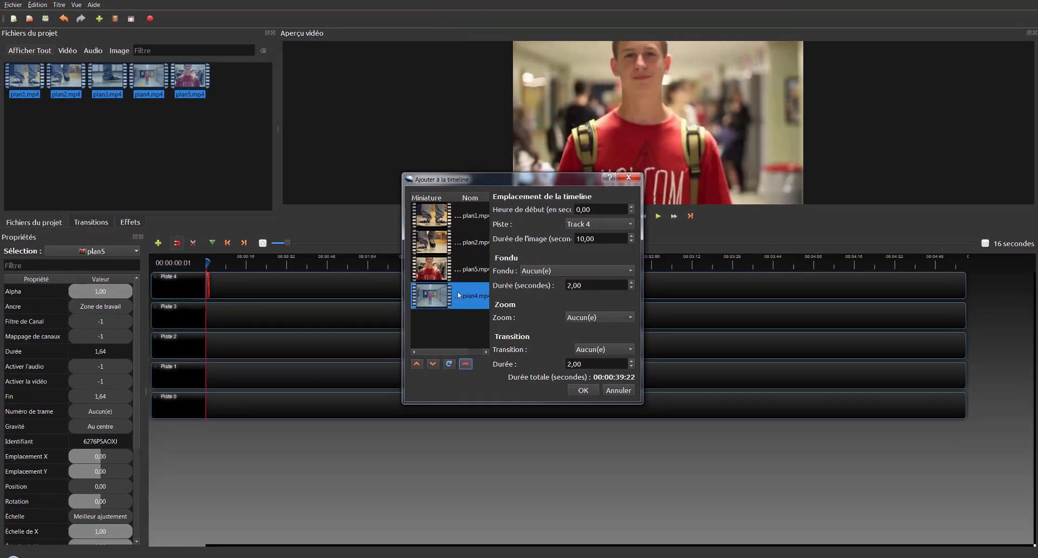
{"action": "left_click", "coordinate": [465, 362]}
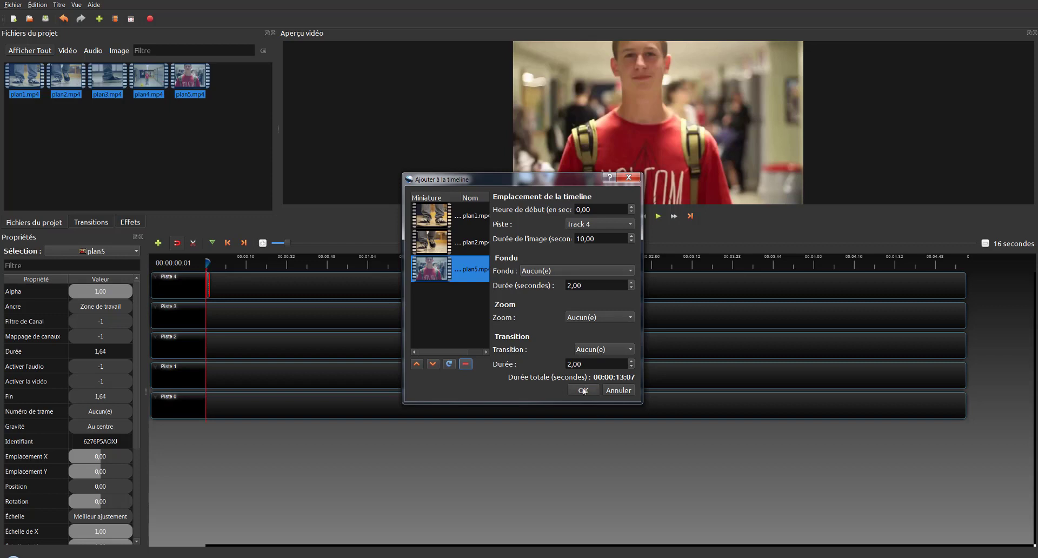
{"action": "left_click", "coordinate": [583, 389]}
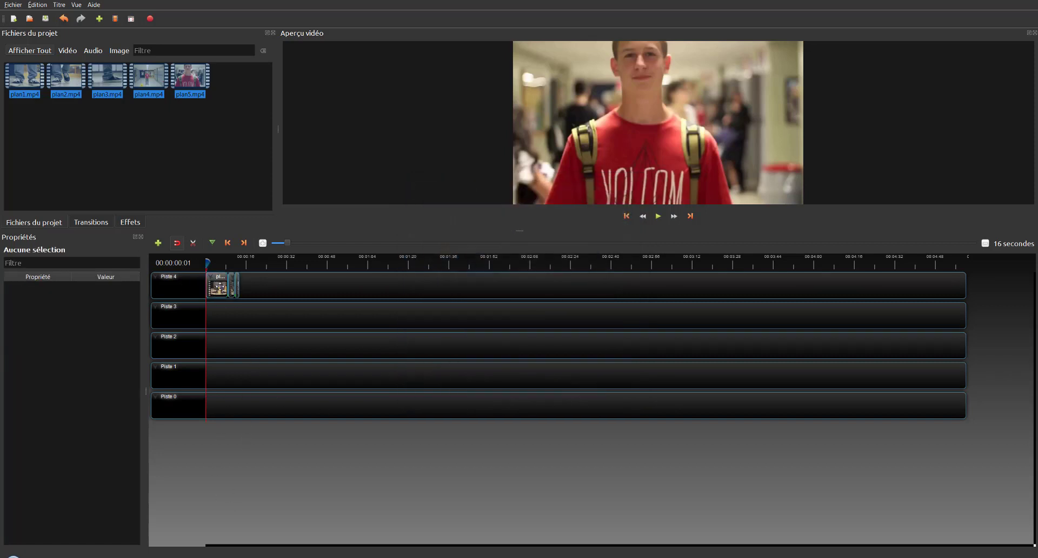
Delete the plan5 and plan2 clips from Piste 4
{"action": "scroll", "coordinate": [219, 287], "scroll_direction": "up", "scroll_amount": 5, "text": "ctrl"}
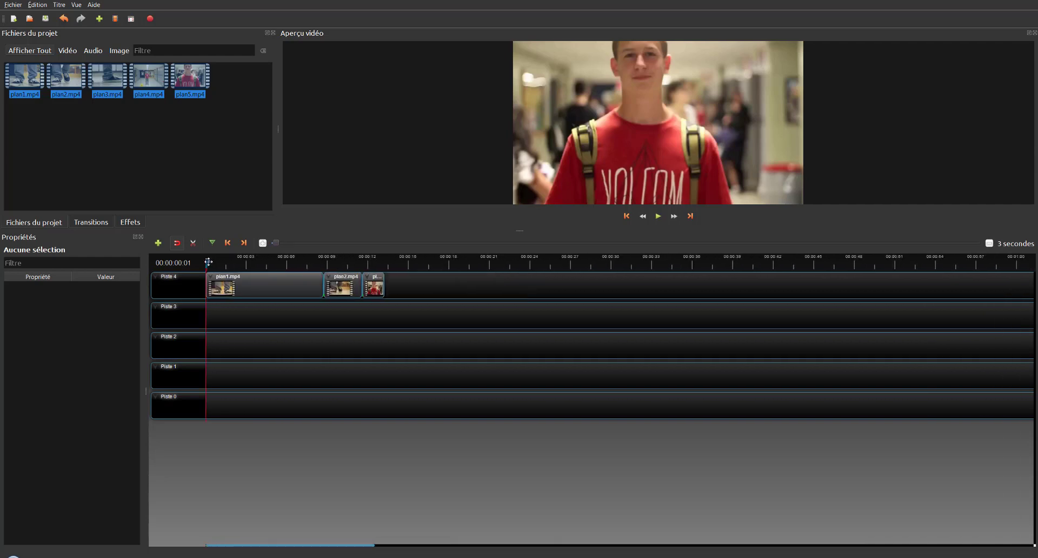
{"action": "scroll", "coordinate": [264, 262], "scroll_direction": "up", "scroll_amount": 2, "text": "ctrl"}
{"action": "left_click", "coordinate": [596, 289]}
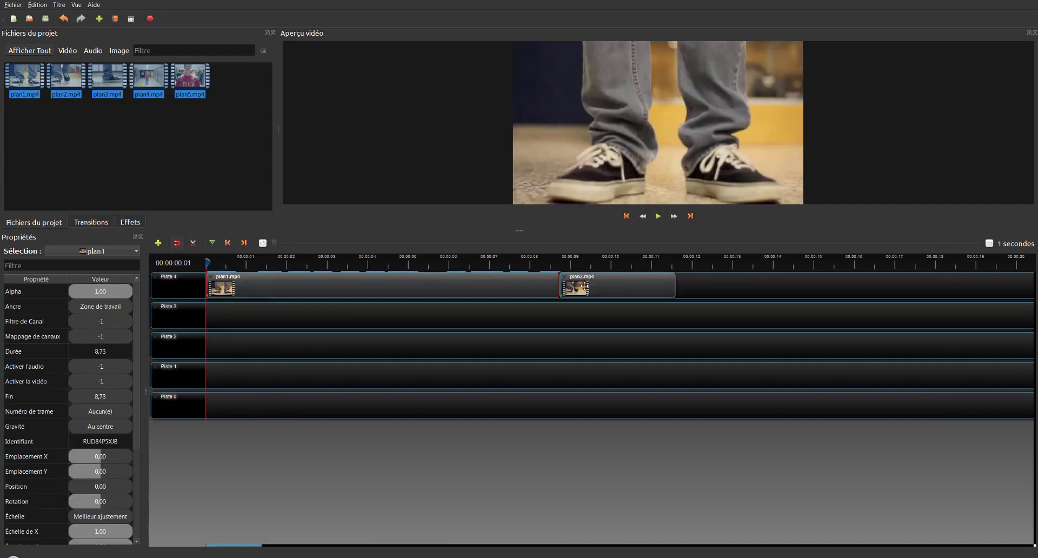
{"action": "key", "text": "Delete"}
Place plan2.mp4, plan3.mp4 and plan4.mp4 end to end after the plan1 clip on Piste 4
{"action": "left_click", "coordinate": [129, 118]}
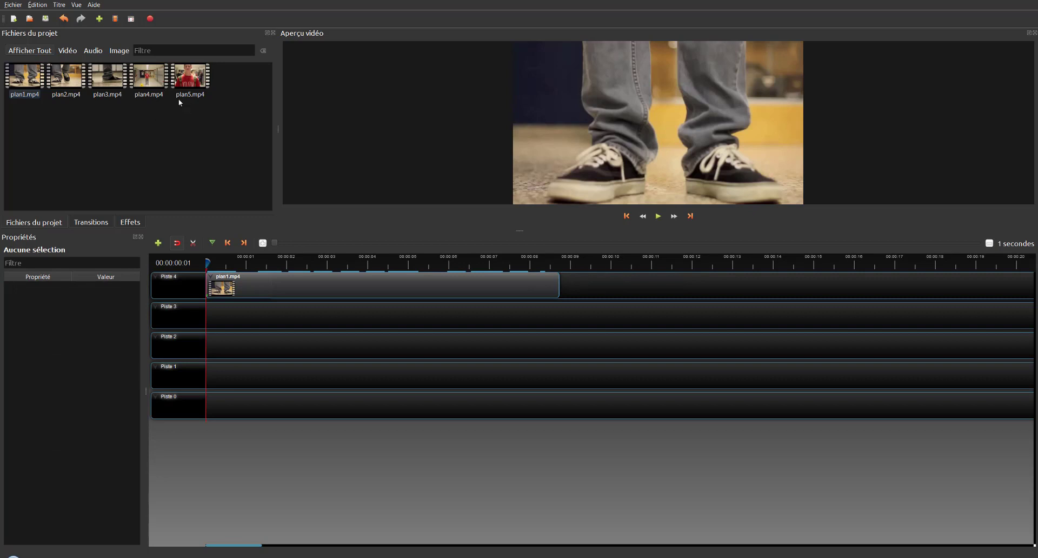
{"action": "left_click", "coordinate": [68, 92]}
{"action": "key", "text": "ctrl+z"}
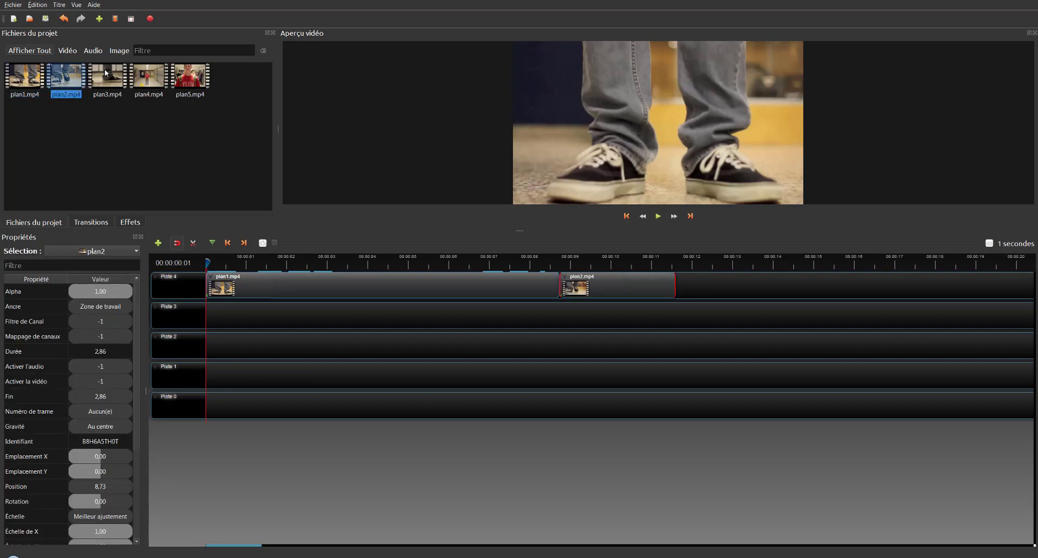
{"action": "left_click_drag", "start_coordinate": [106, 72], "coordinate": [675, 289]}
{"action": "key", "text": "ctrl+z"}
{"action": "left_click_drag", "start_coordinate": [107, 75], "coordinate": [679, 284]}
{"action": "left_click_drag", "start_coordinate": [148, 75], "coordinate": [851, 289]}
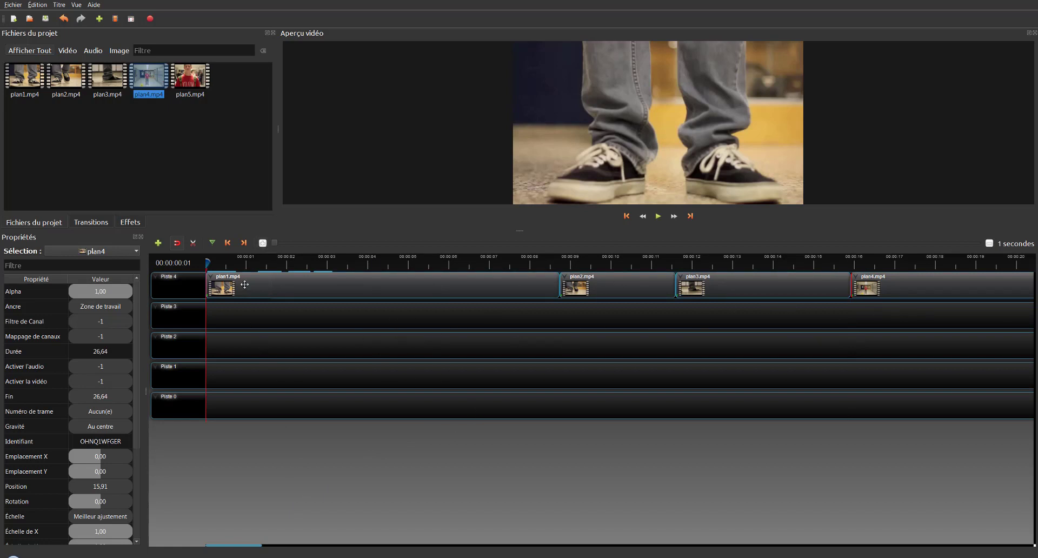
Place plan5.mp4 directly after the plan4 clip at the end of Piste 4
{"action": "left_click", "coordinate": [987, 243]}
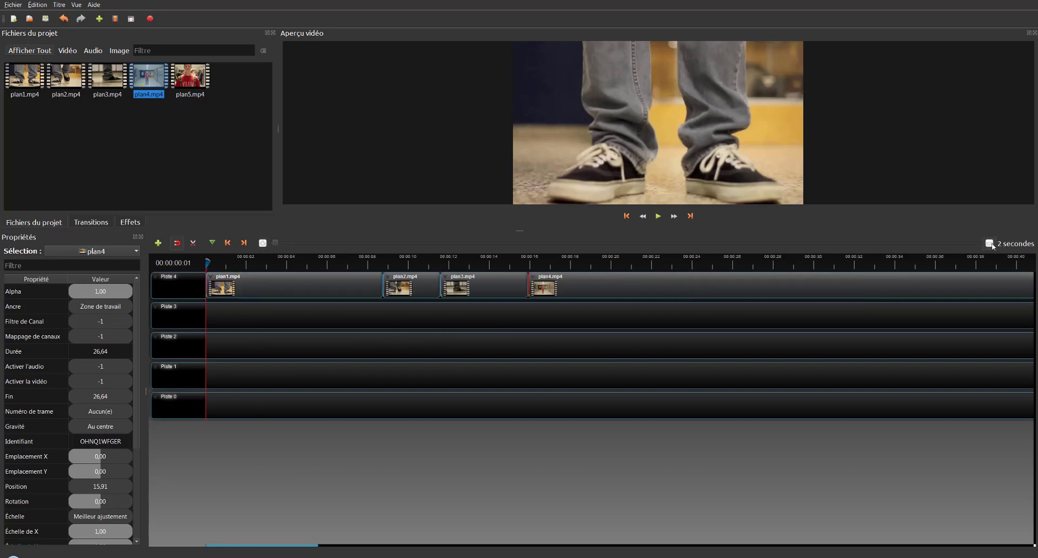
{"action": "left_click", "coordinate": [991, 245]}
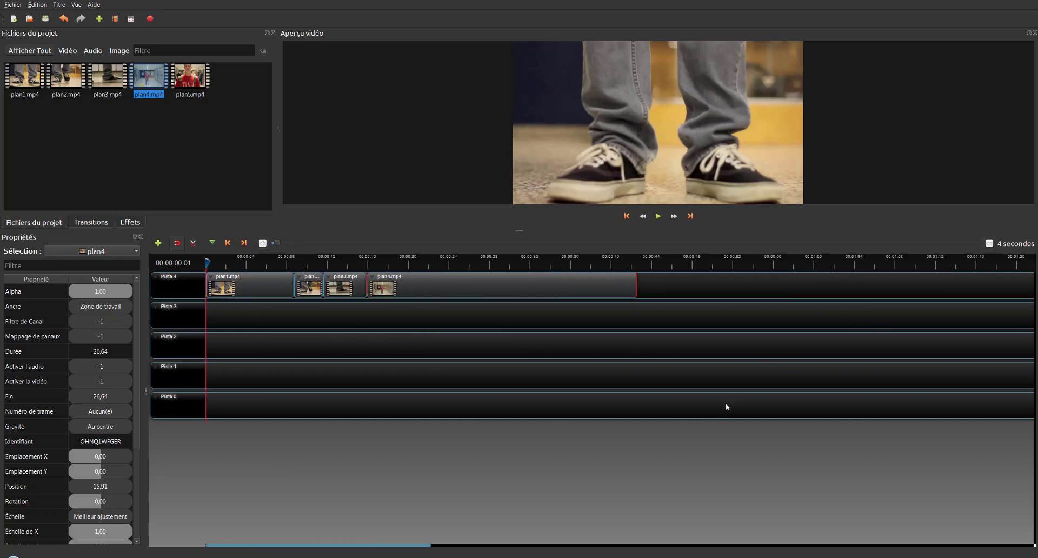
{"action": "scroll", "coordinate": [572, 380], "scroll_direction": "down", "scroll_amount": 1}
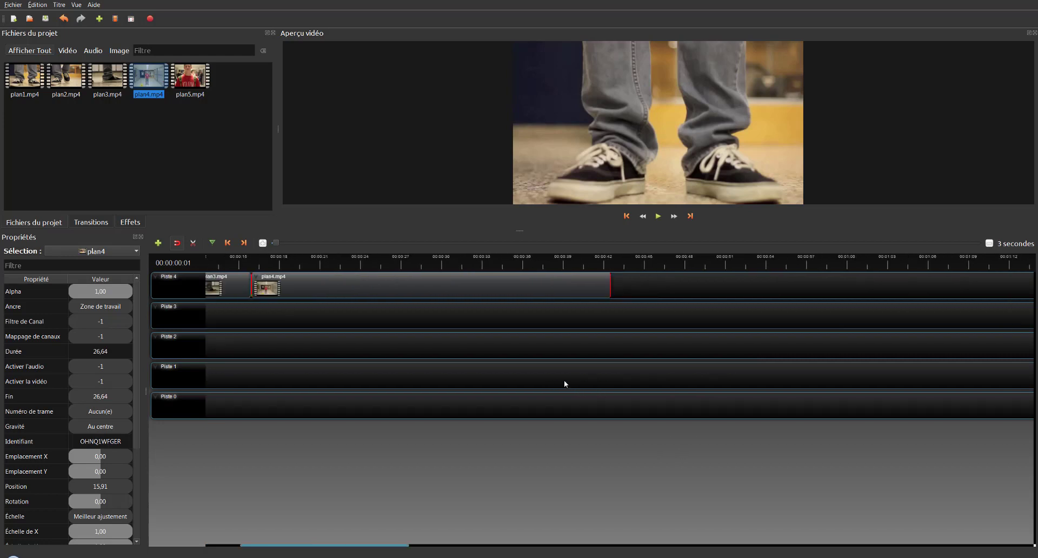
{"action": "left_click", "coordinate": [187, 115]}
{"action": "key", "text": "ctrl+KP_Add"}
{"action": "left_click_drag", "start_coordinate": [189, 88], "coordinate": [554, 288]}
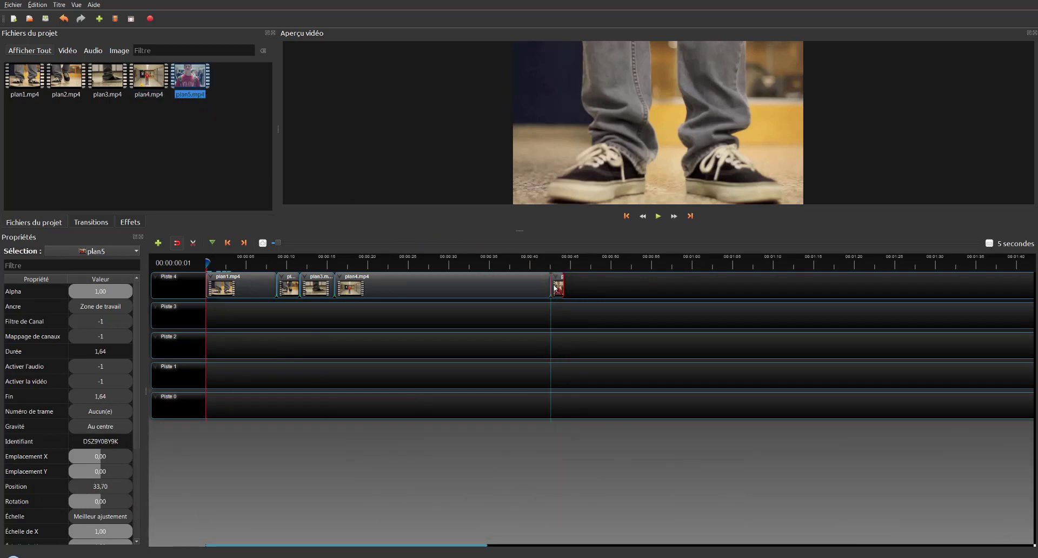
Play the assembled sequence from the start and scrub through the clips, stopping at 00:00:25:05 on plan4
{"action": "mouse_move", "coordinate": [219, 267]}
{"action": "left_mouse_down"}
{"action": "mouse_move", "coordinate": [274, 263]}
{"action": "mouse_move", "coordinate": [206, 264]}
{"action": "left_mouse_up"}
{"action": "key", "text": "space"}
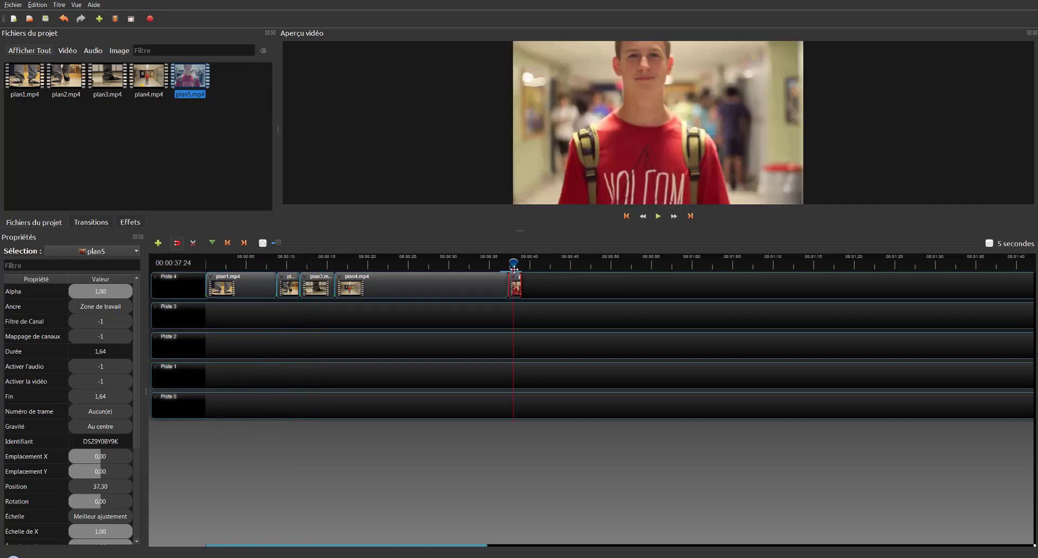
{"action": "left_click_drag", "start_coordinate": [512, 261], "coordinate": [481, 264]}
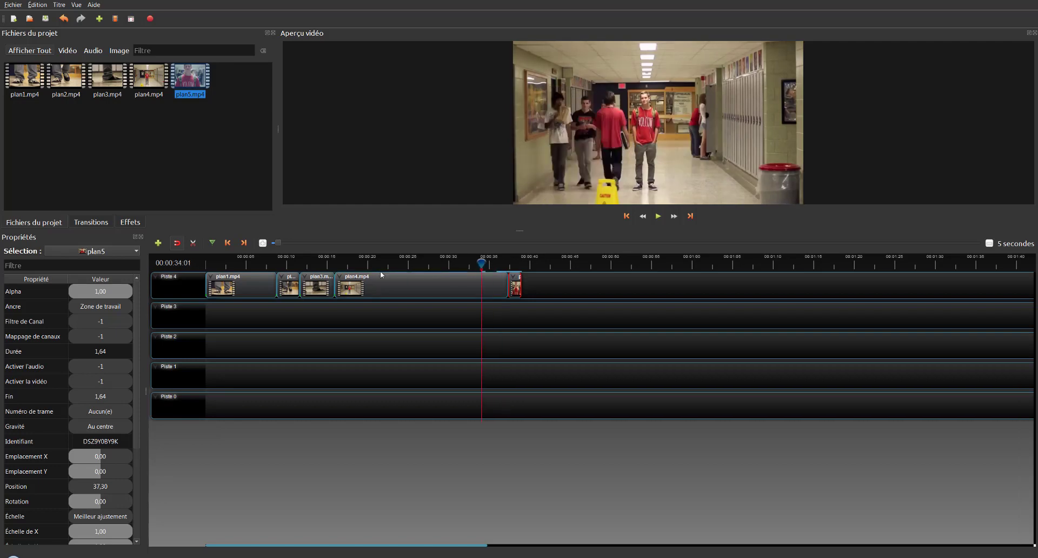
{"action": "left_click_drag", "start_coordinate": [379, 266], "coordinate": [305, 267]}
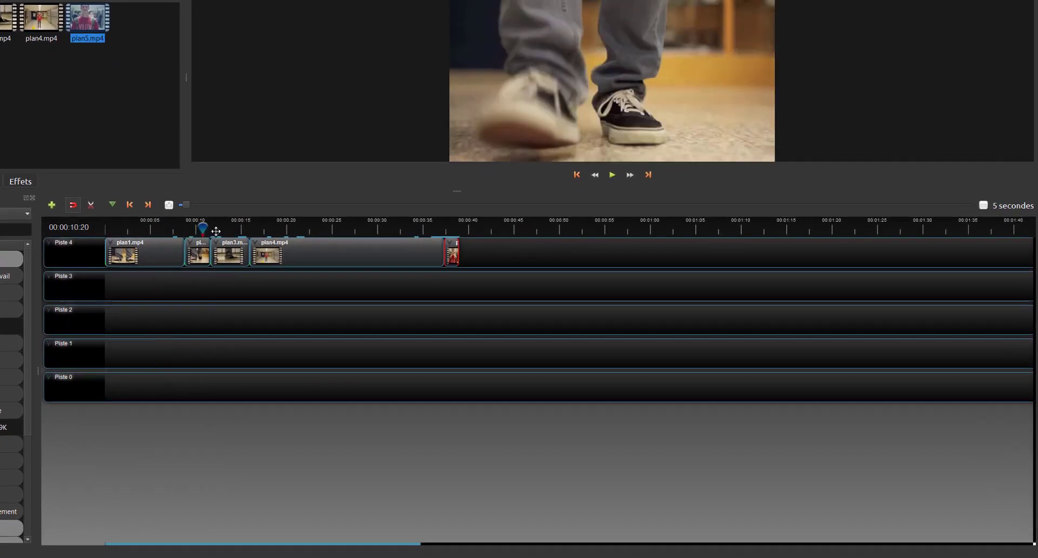
{"action": "left_click_drag", "start_coordinate": [215, 230], "coordinate": [333, 227]}
Cut the plan4 clip at about 23 seconds with the razor tool, turn the razor off and undo the cut
{"action": "left_click", "coordinate": [322, 253]}
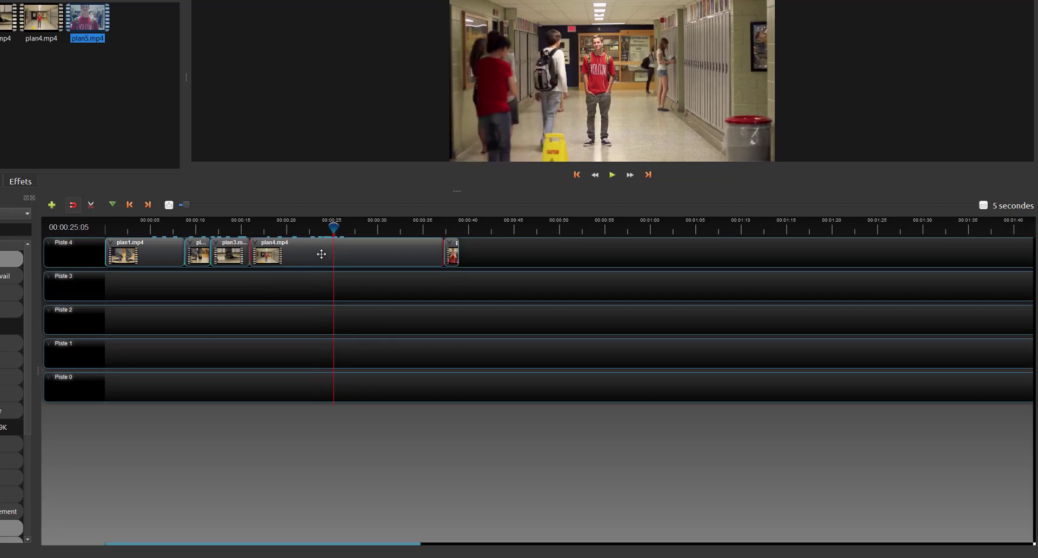
{"action": "left_click", "coordinate": [92, 205]}
{"action": "left_click", "coordinate": [92, 206]}
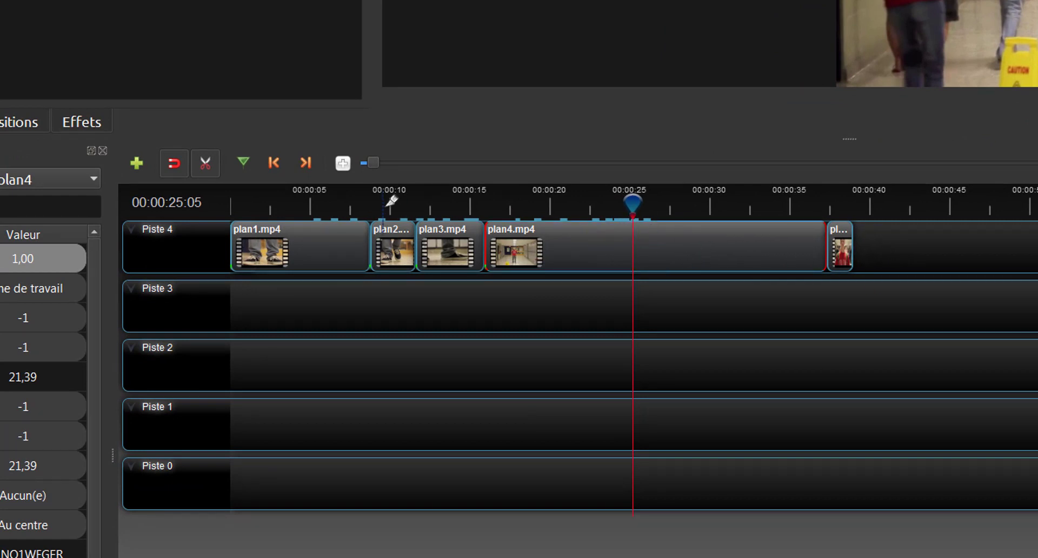
{"action": "left_click", "coordinate": [592, 249]}
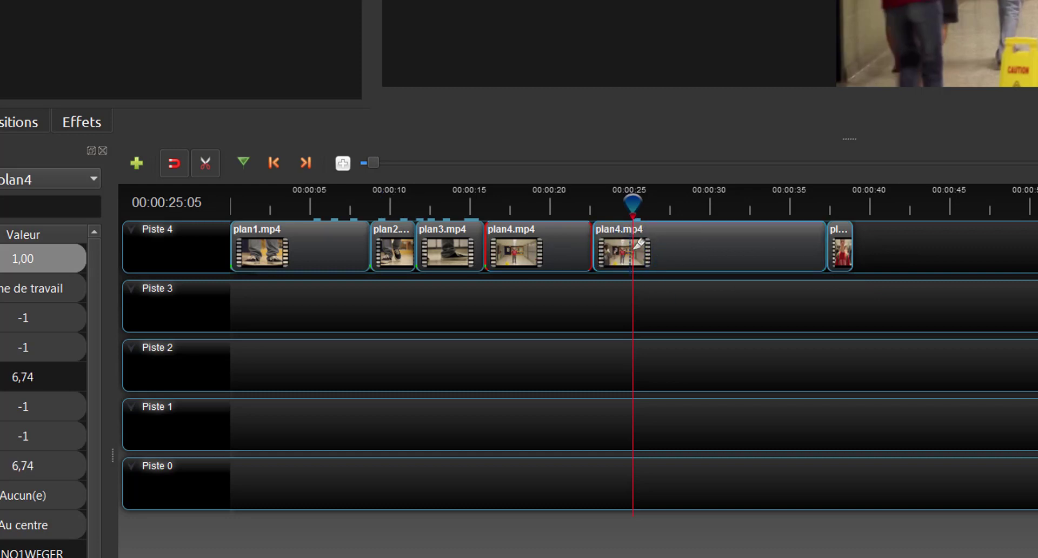
{"action": "key", "text": "ctrl+z"}
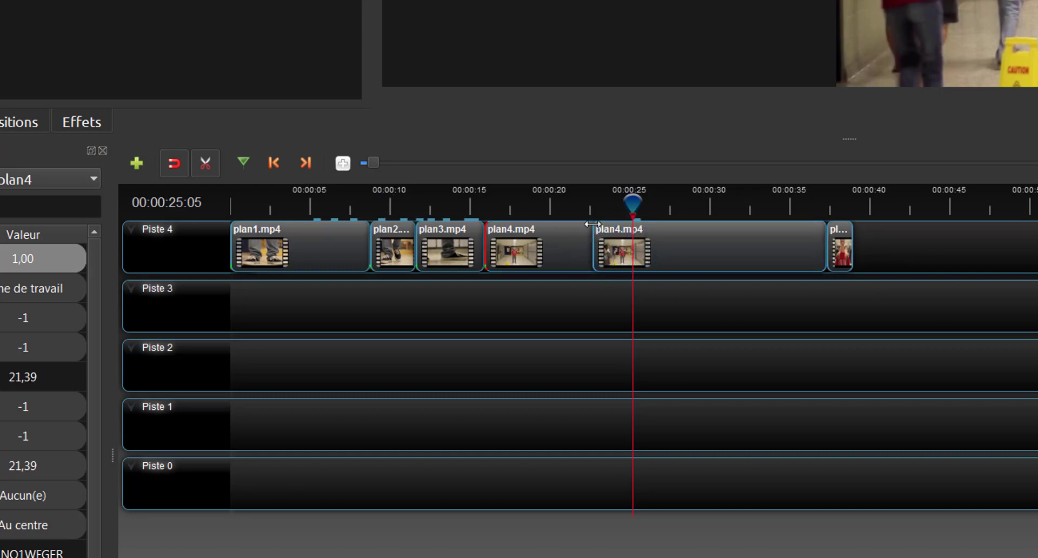
{"action": "left_click", "coordinate": [205, 165]}
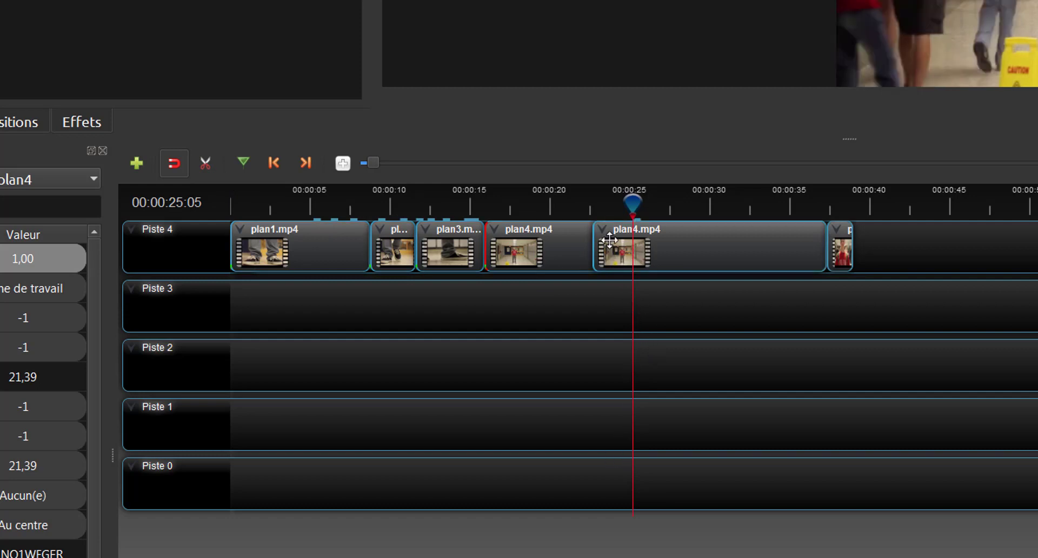
{"action": "key", "text": "ctrl+z"}
Move the playhead to 00:00:26:07 and examine its options for slicing all clips, without applying any of them
{"action": "mouse_move", "coordinate": [633, 203]}
{"action": "left_mouse_down"}
{"action": "mouse_move", "coordinate": [644, 202]}
{"action": "mouse_move", "coordinate": [557, 204]}
{"action": "mouse_move", "coordinate": [651, 204]}
{"action": "left_mouse_up"}
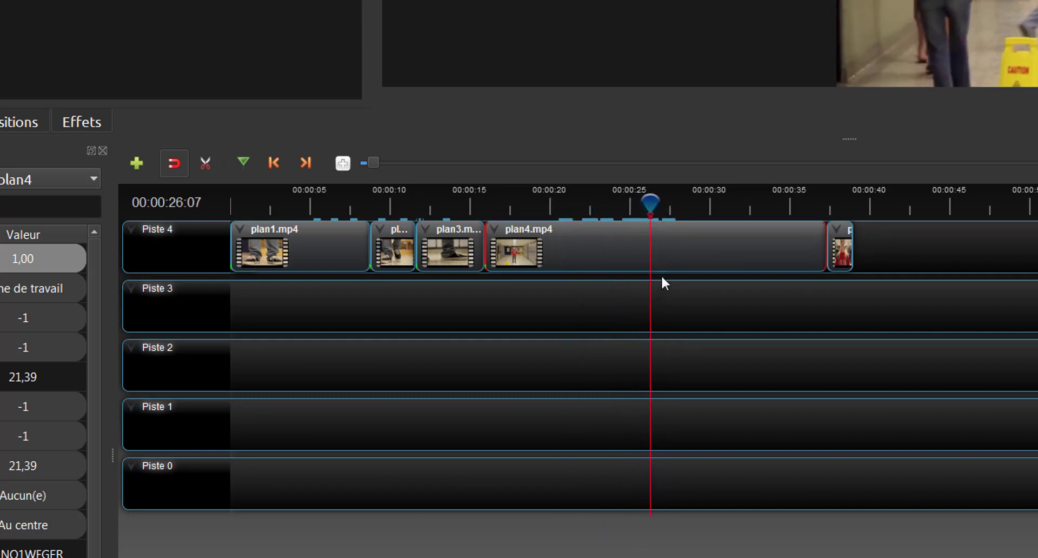
{"action": "right_click", "coordinate": [649, 202]}
{"action": "mouse_move", "coordinate": [656, 208]}
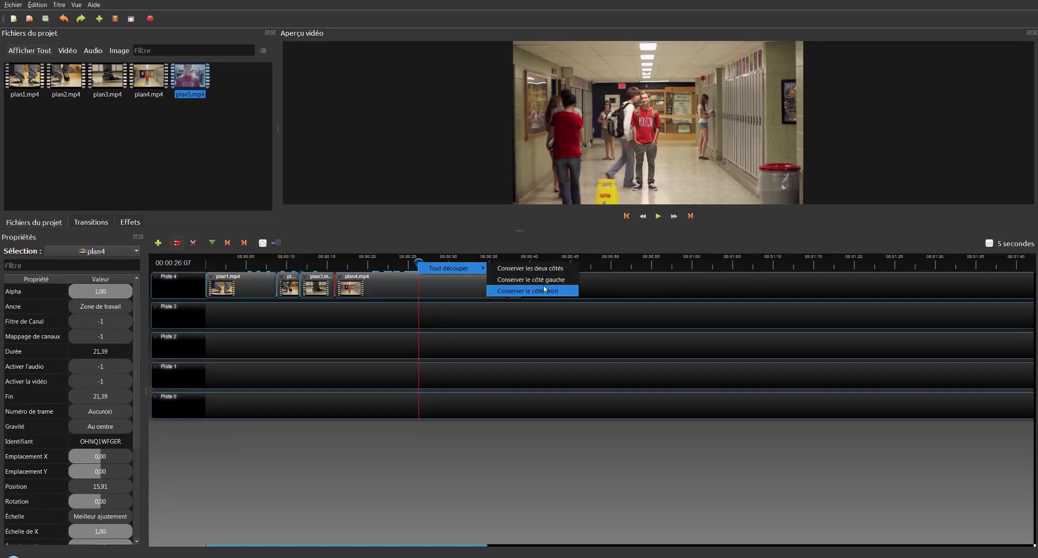
{"action": "left_click", "coordinate": [415, 266]}
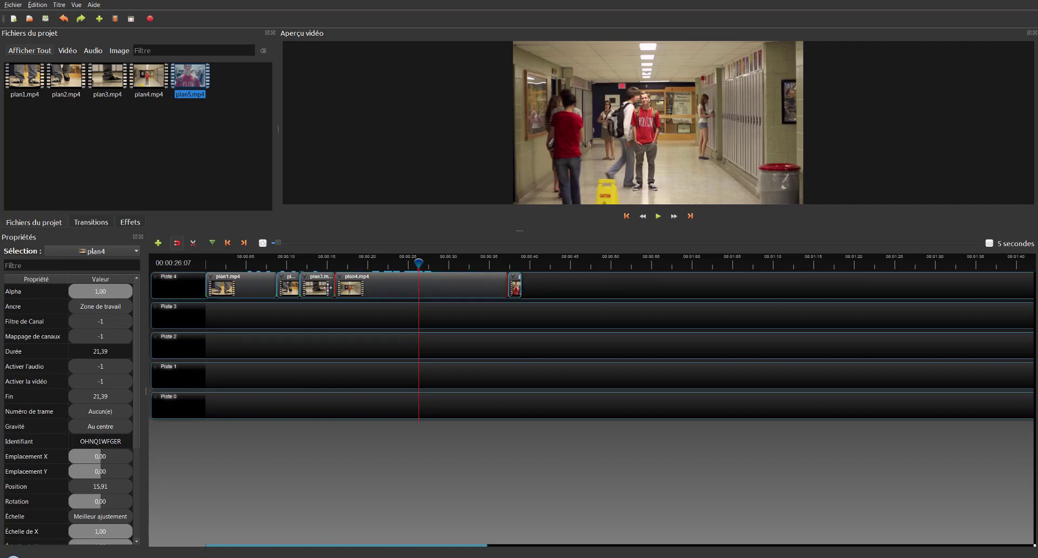
Move the plan3 clip from Piste 4 to Piste 3, below plan4, starting at about 24.7 seconds
{"action": "left_click_drag", "start_coordinate": [314, 283], "coordinate": [421, 313]}
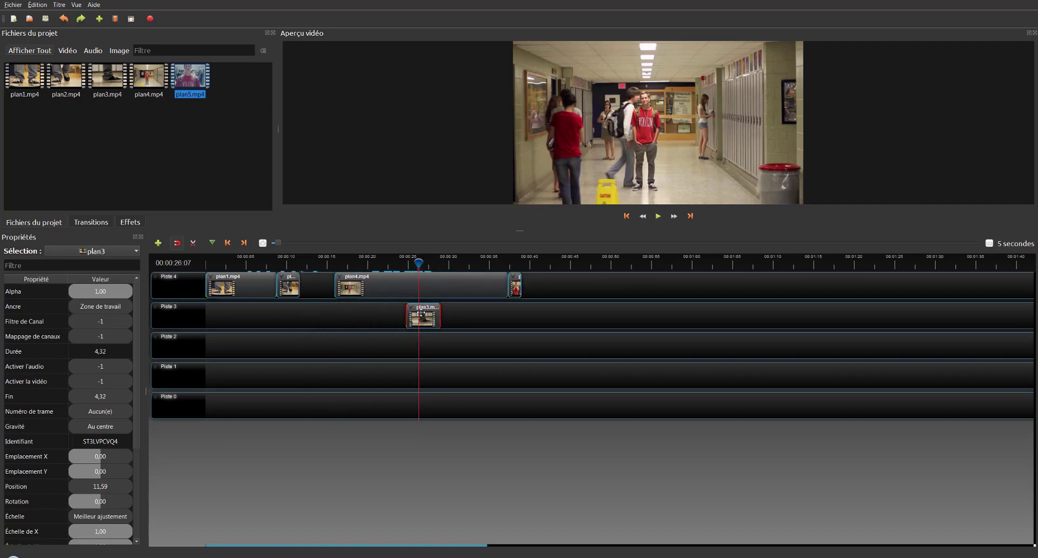
{"action": "scroll", "coordinate": [425, 304], "scroll_direction": "up", "scroll_amount": 2}
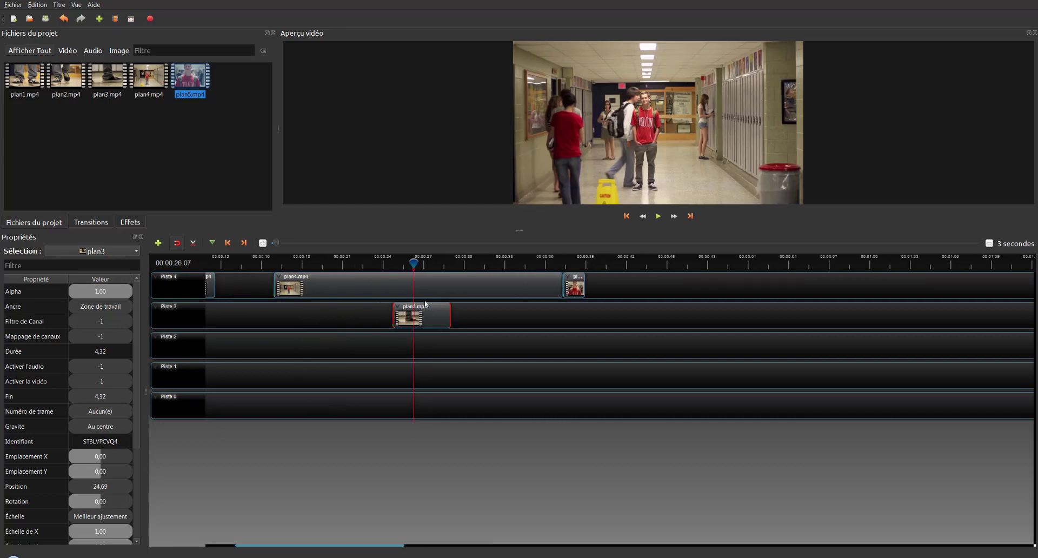
Slice all the clips at the playhead, 00:00:26:07, keeping both sides of plan4 and plan3
{"action": "scroll", "coordinate": [415, 297], "scroll_direction": "up", "scroll_amount": 2}
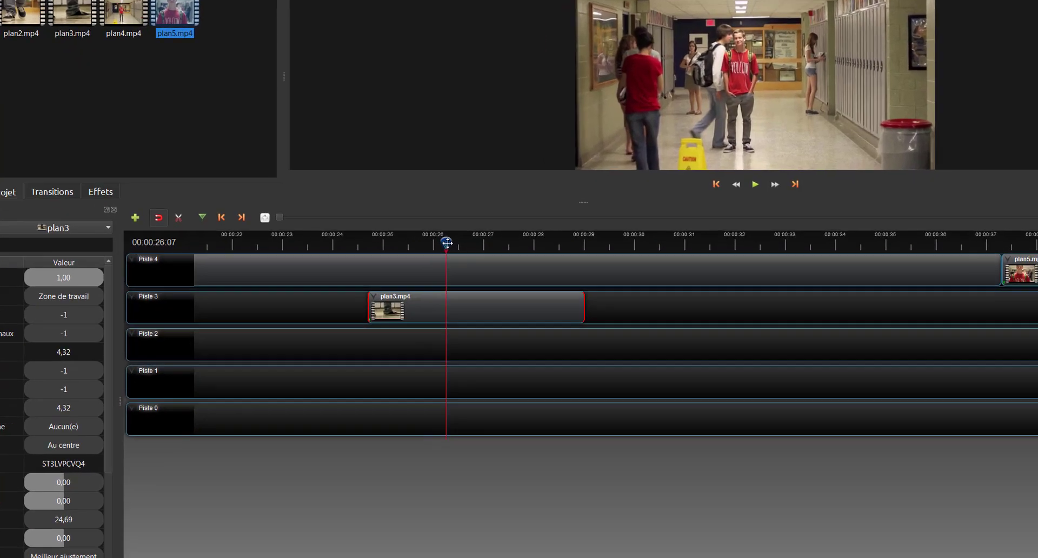
{"action": "right_click", "coordinate": [409, 264]}
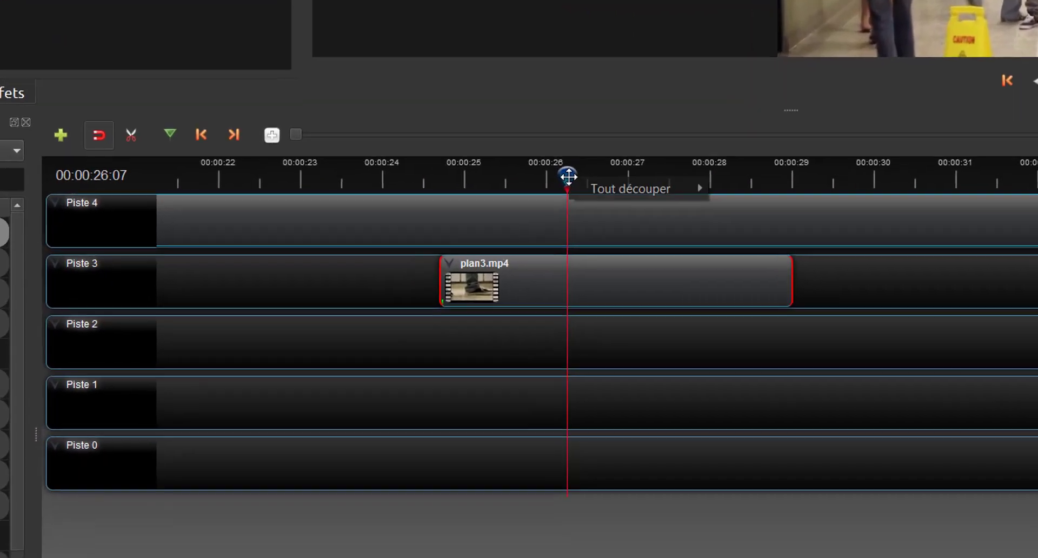
{"action": "mouse_move", "coordinate": [610, 189]}
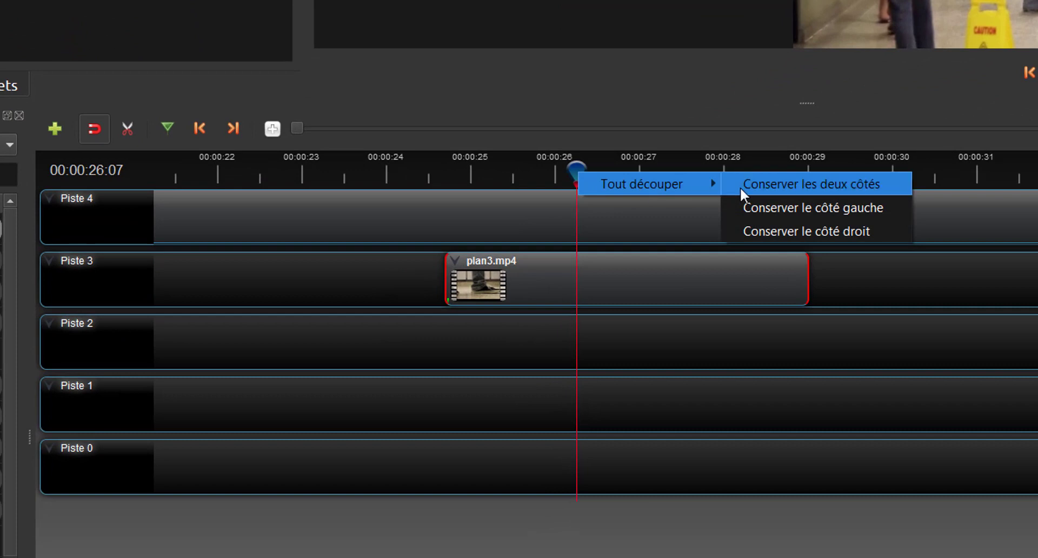
{"action": "left_click", "coordinate": [805, 187]}
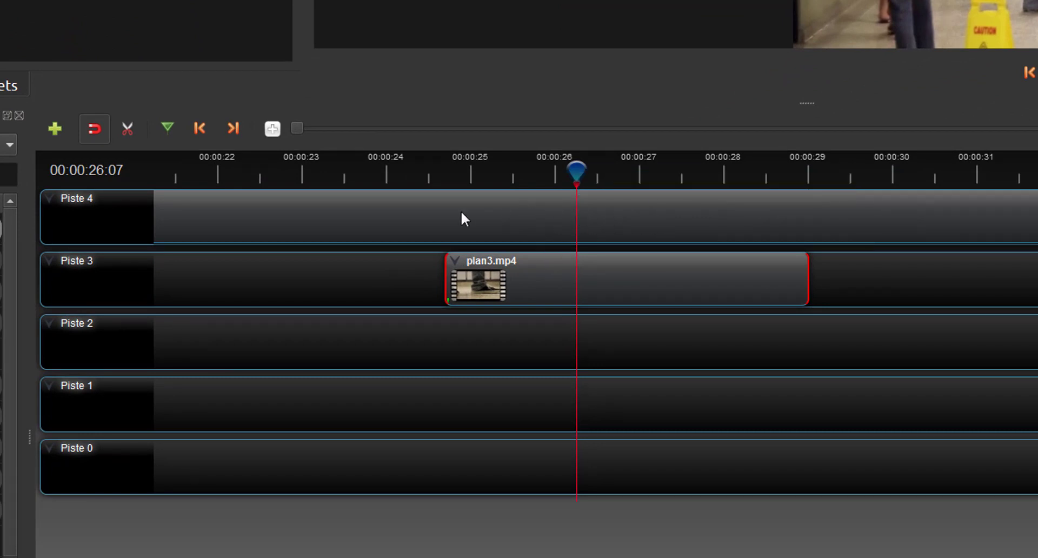
{"action": "key", "text": "ctrl+k"}
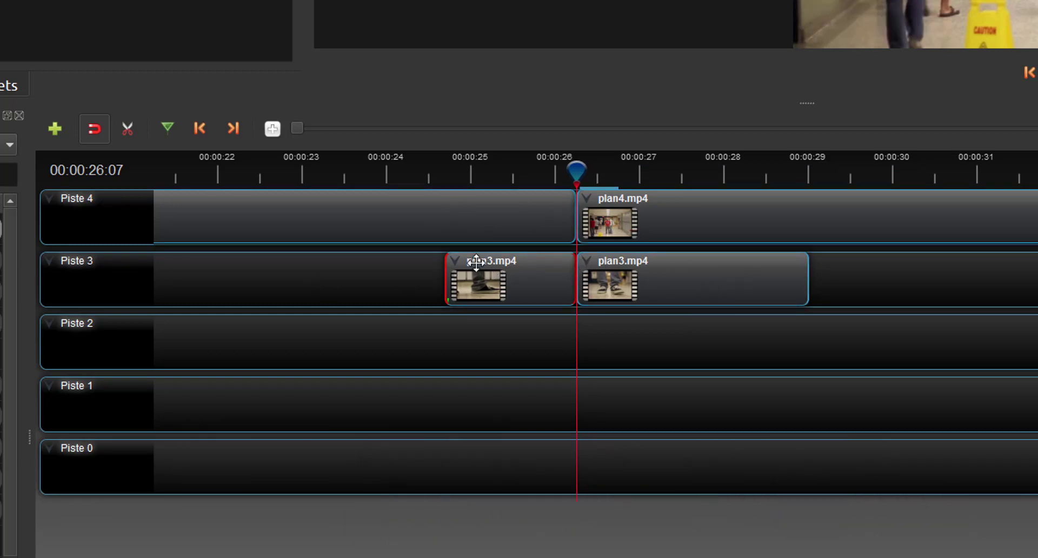
Move the second piece of plan3 from Piste 3 to Piste 4, directly after plan5 at about 38.95 seconds
{"action": "left_click_drag", "start_coordinate": [665, 287], "coordinate": [870, 280]}
{"action": "key", "text": "Delete"}
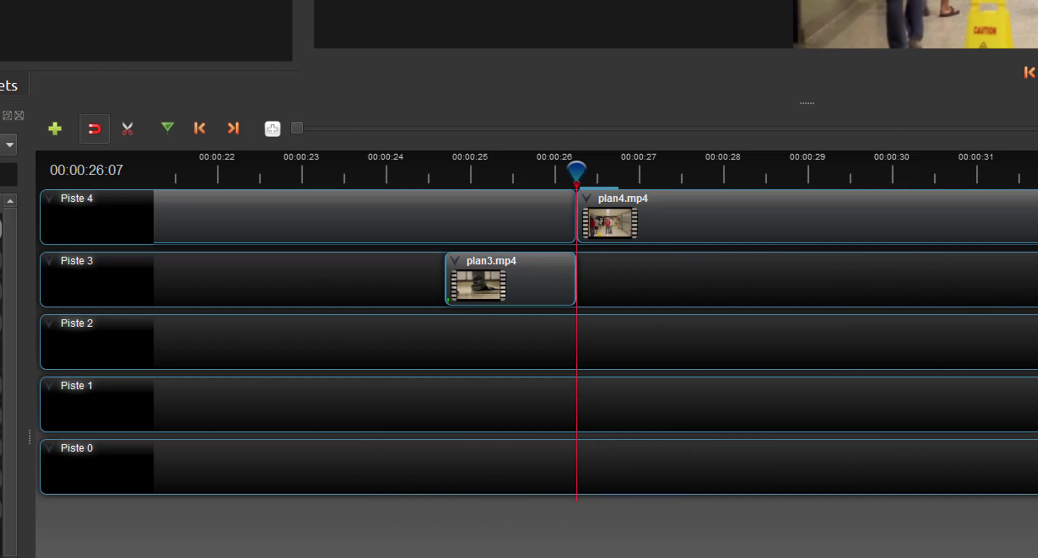
{"action": "scroll", "coordinate": [677, 294], "scroll_direction": "down", "scroll_amount": 2}
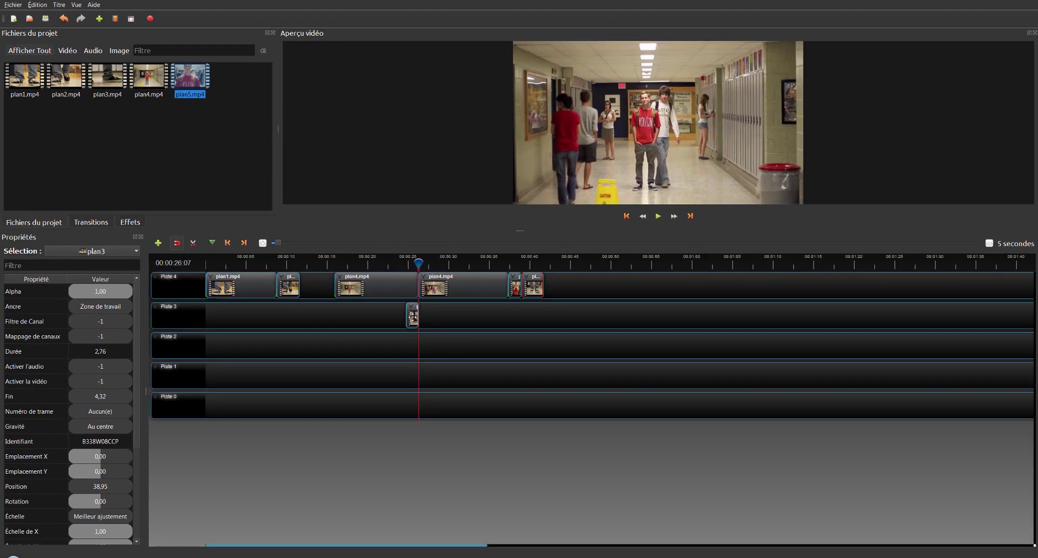
Move the remaining plan3 piece to Piste 4 directly after plan2, at about 11.59 seconds, and extend its end to meet plan4
{"action": "left_click_drag", "start_coordinate": [584, 282], "coordinate": [443, 255]}
{"action": "mouse_move", "coordinate": [344, 303]}
{"action": "left_mouse_down"}
{"action": "mouse_move", "coordinate": [305, 290]}
{"action": "mouse_move", "coordinate": [333, 292]}
{"action": "left_mouse_up"}
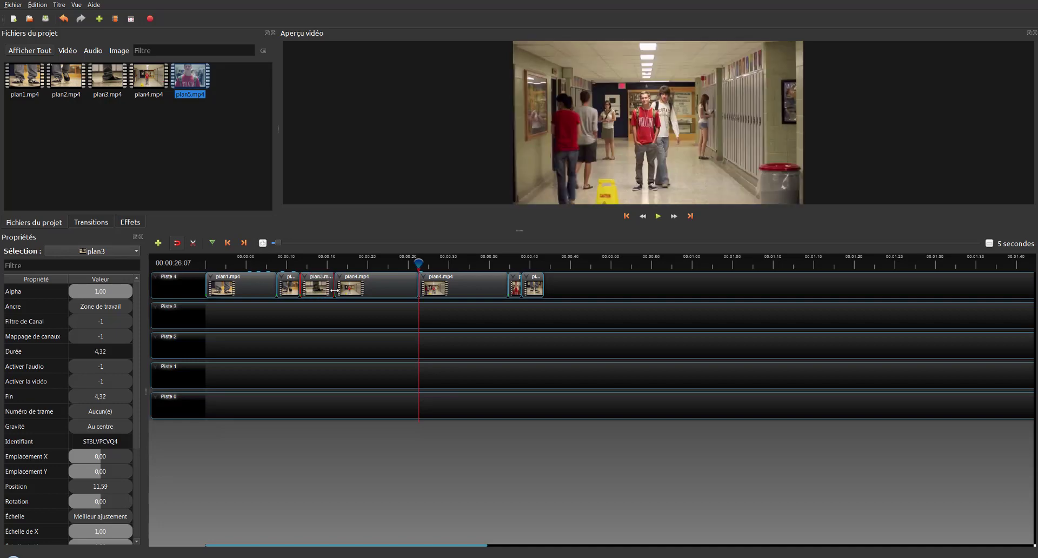
Scrub through the rearranged sequence from plan1 to the last clip, and bring the playhead back to 00:00:13:11 on plan3
{"action": "left_click", "coordinate": [382, 289]}
{"action": "left_click_drag", "start_coordinate": [417, 263], "coordinate": [239, 266]}
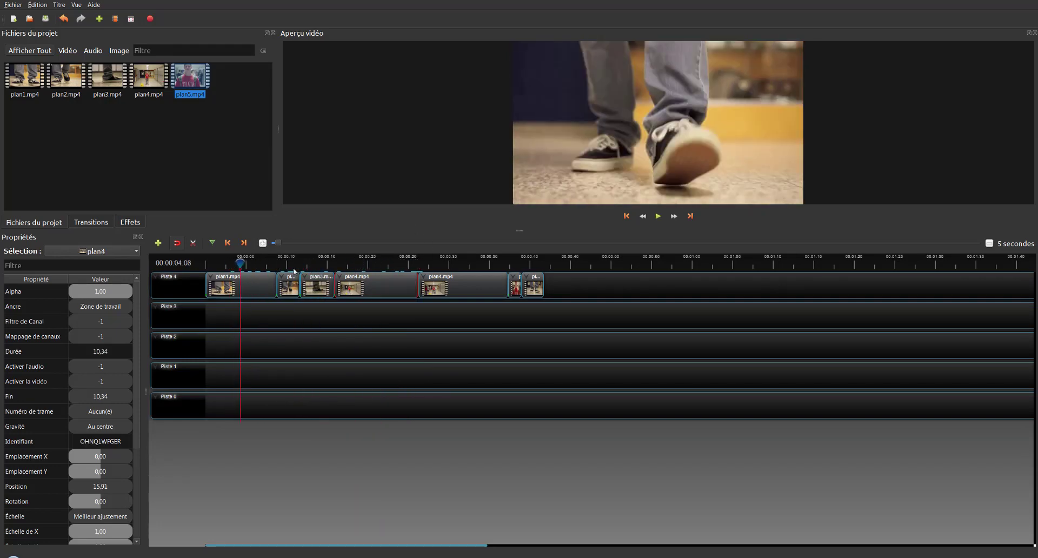
{"action": "left_click_drag", "start_coordinate": [398, 264], "coordinate": [524, 268]}
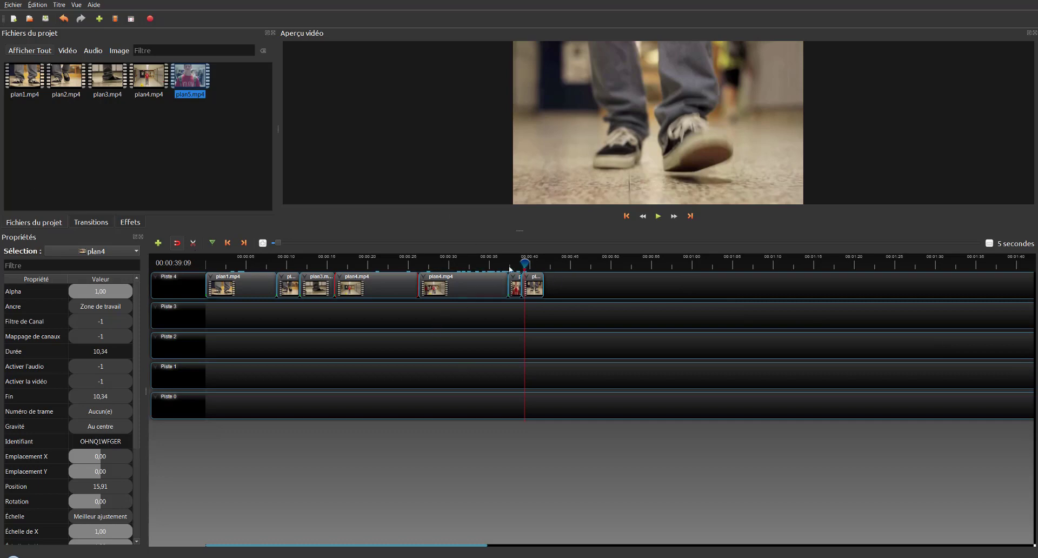
{"action": "left_click_drag", "start_coordinate": [521, 265], "coordinate": [324, 265]}
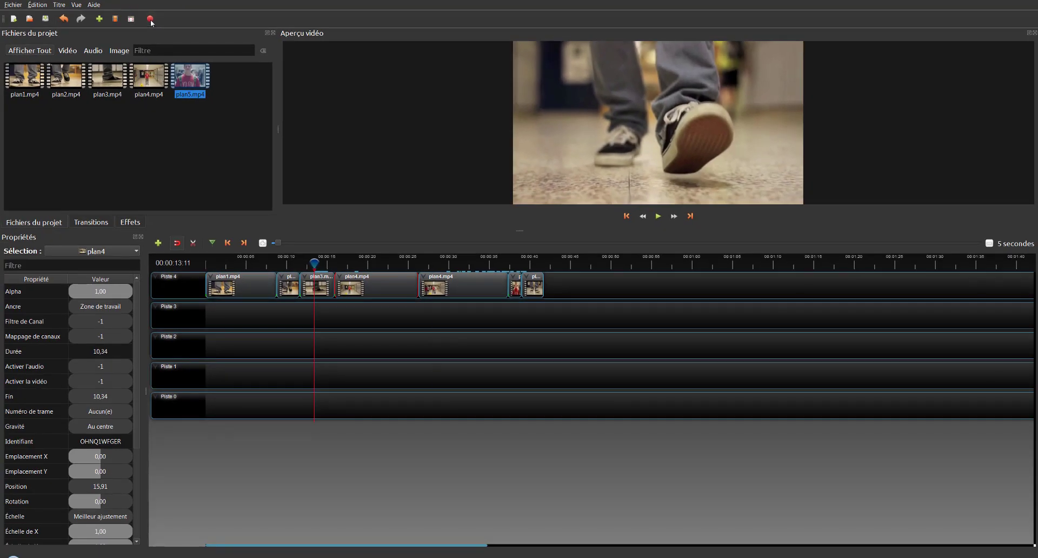
Open the video export settings and name the output file Mon super clip
{"action": "left_click", "coordinate": [483, 100]}
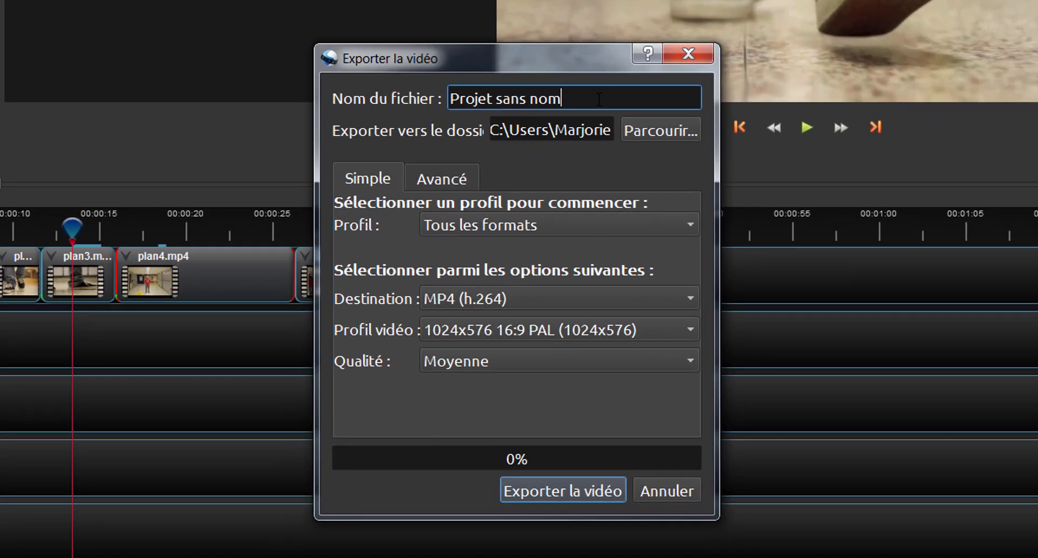
{"action": "left_click_drag", "start_coordinate": [544, 202], "coordinate": [433, 186]}
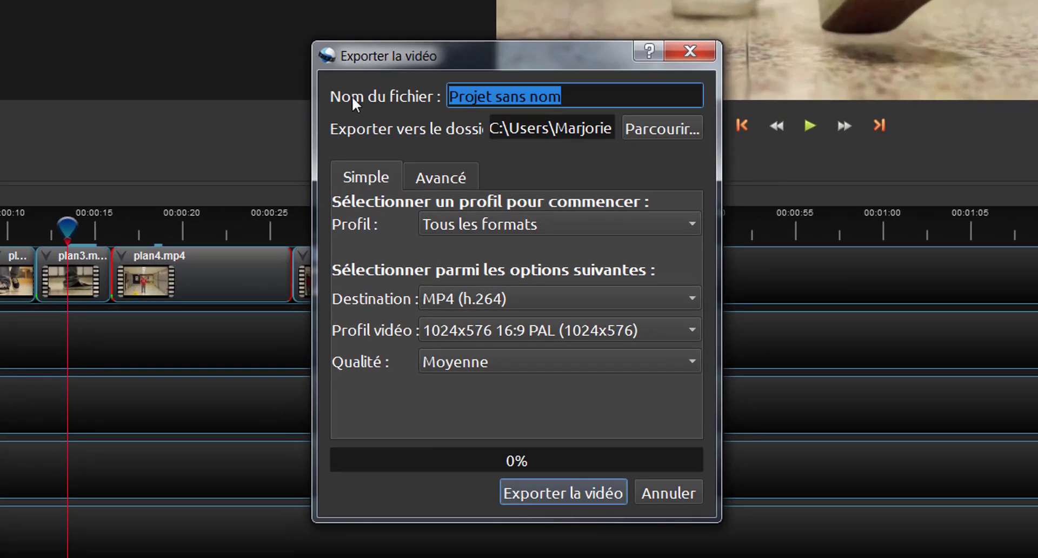
{"action": "type", "text": "Mon super clip"}
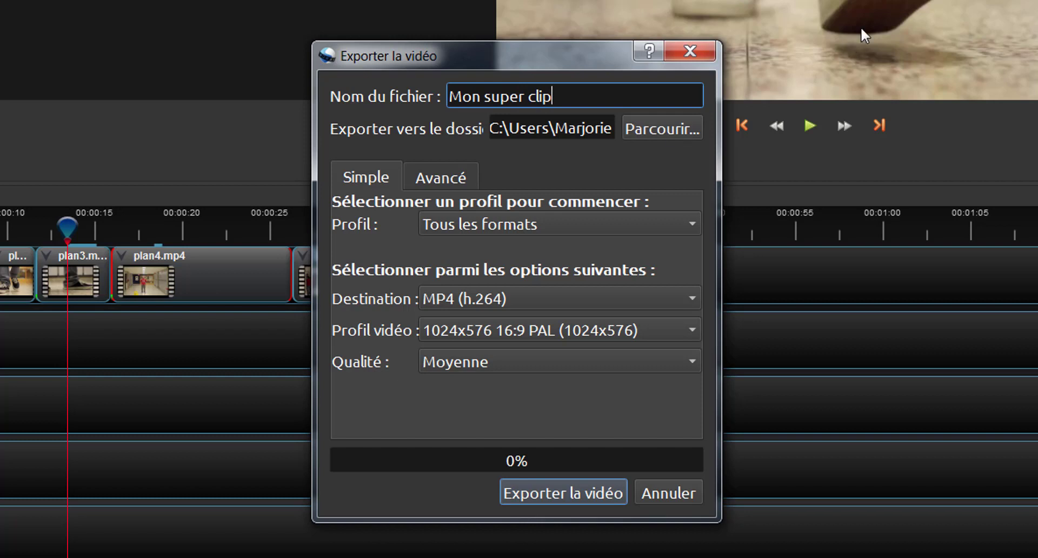
{"action": "left_click_drag", "start_coordinate": [537, 128], "coordinate": [663, 134]}
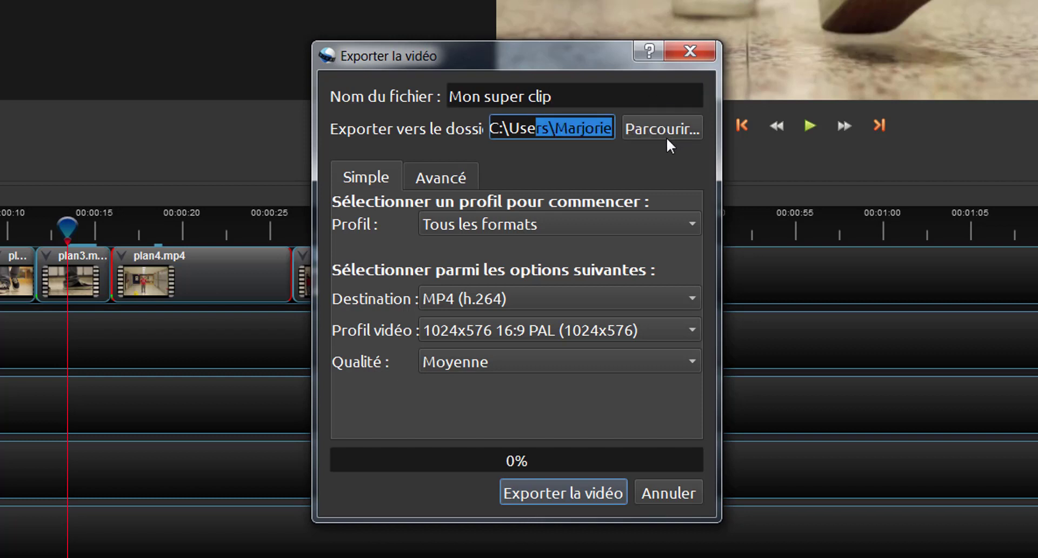
Set the export quality to Élevée and start exporting the video
{"action": "left_click", "coordinate": [456, 360]}
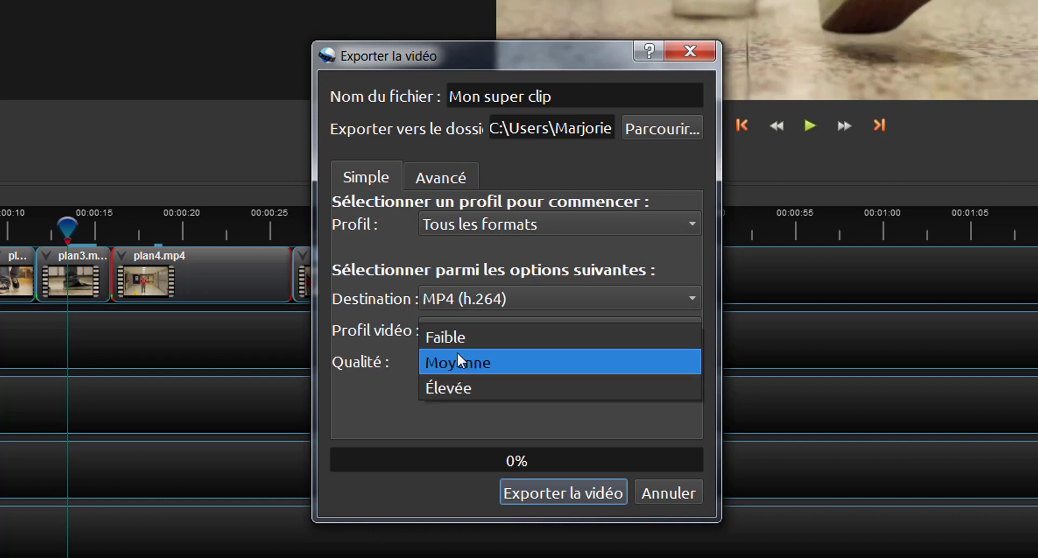
{"action": "left_click", "coordinate": [458, 388]}
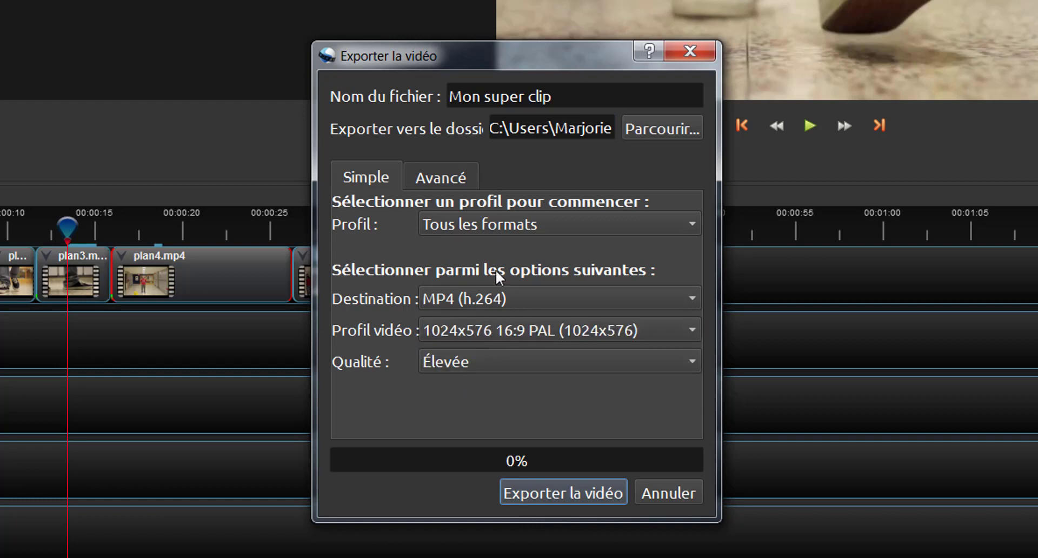
{"action": "left_click", "coordinate": [568, 495]}
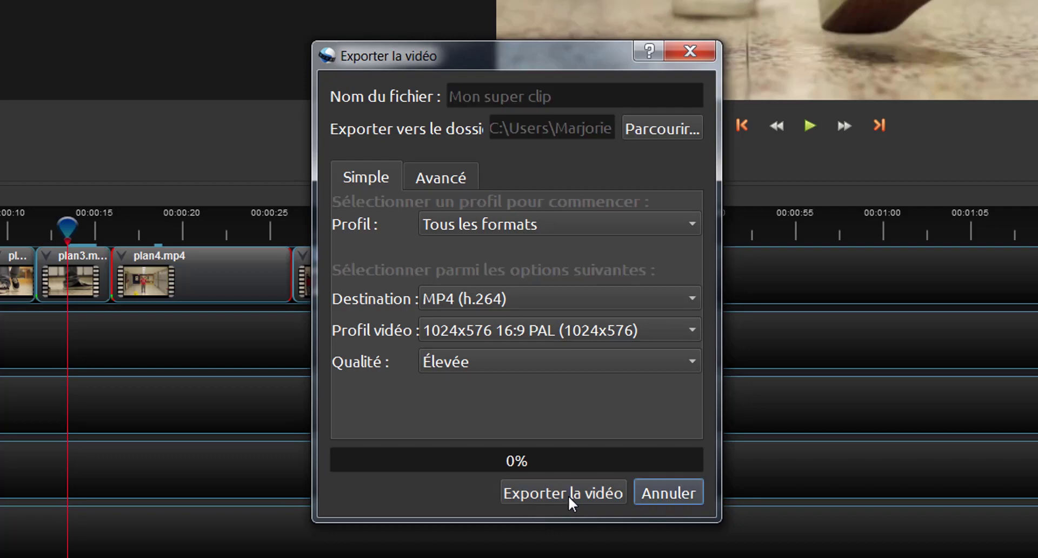